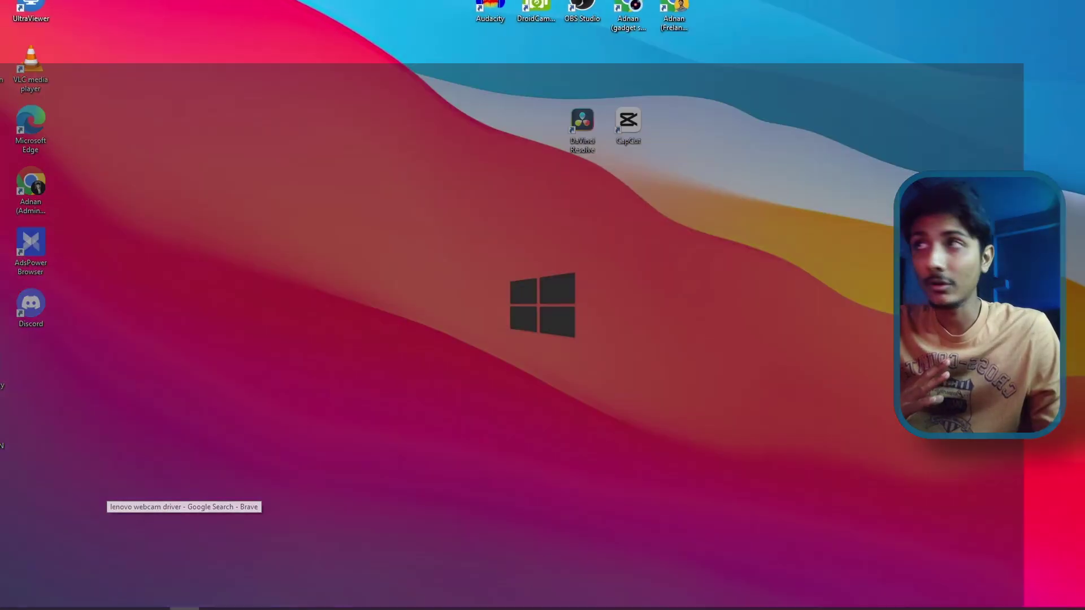
- Search Google for 'lenovo support'
left_click(264, 109)
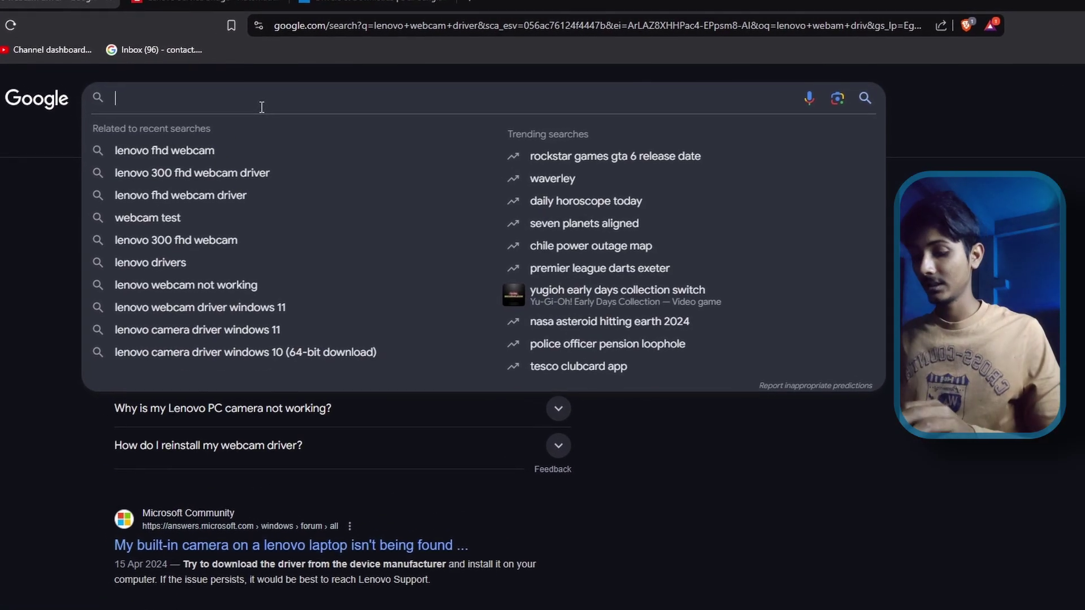
type("lenovo")
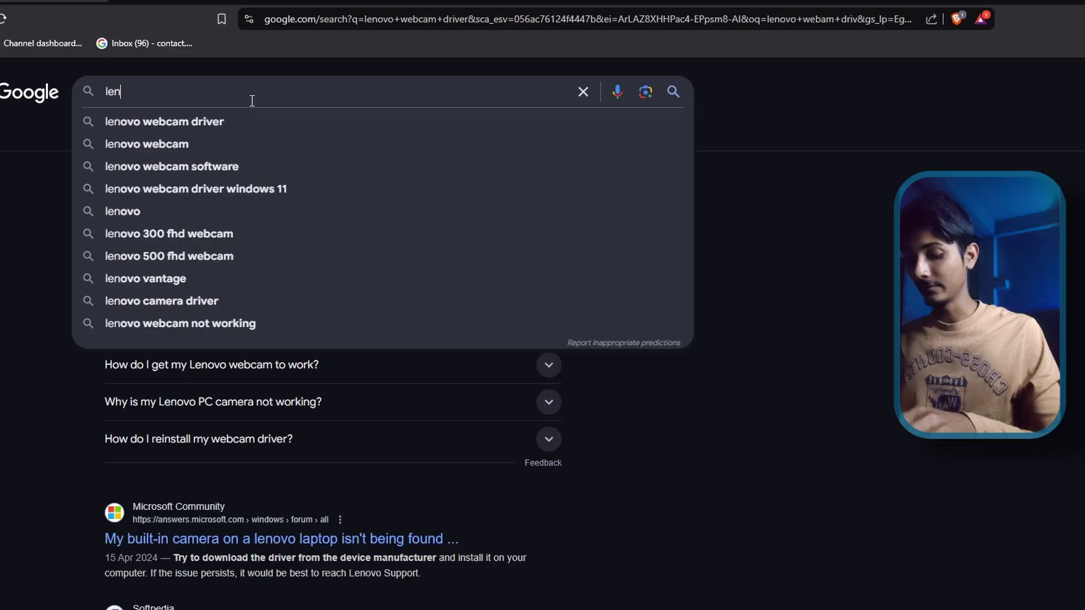
type(" suppo")
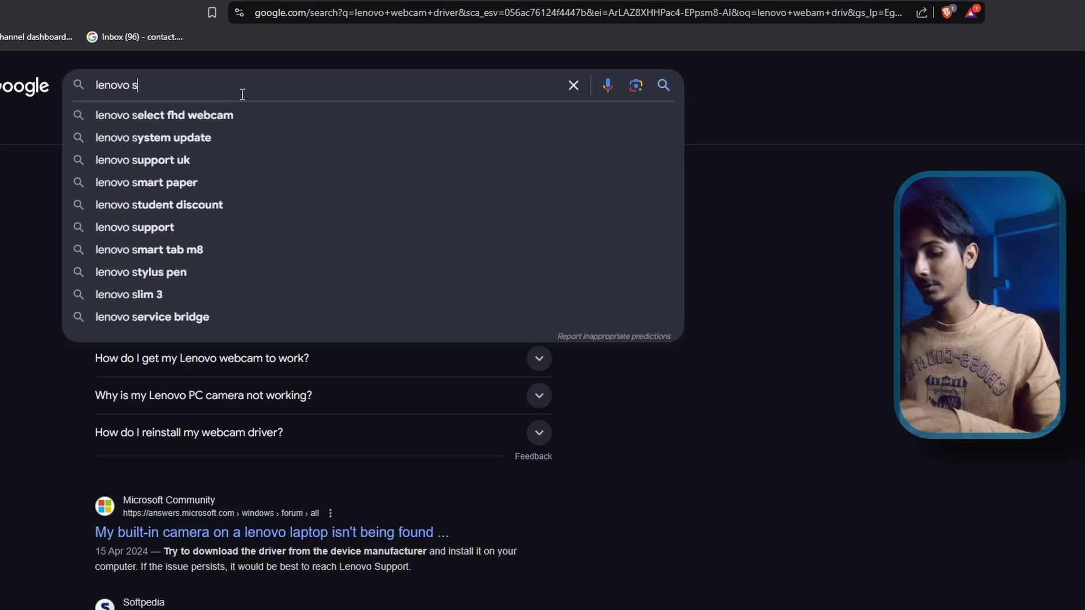
type("rt")
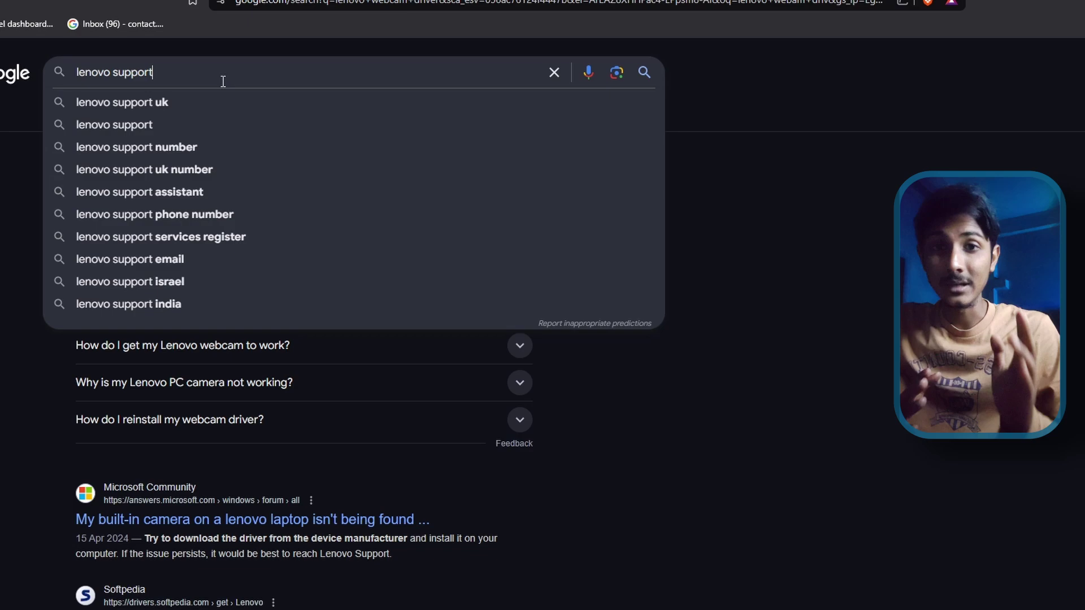
key("Return")
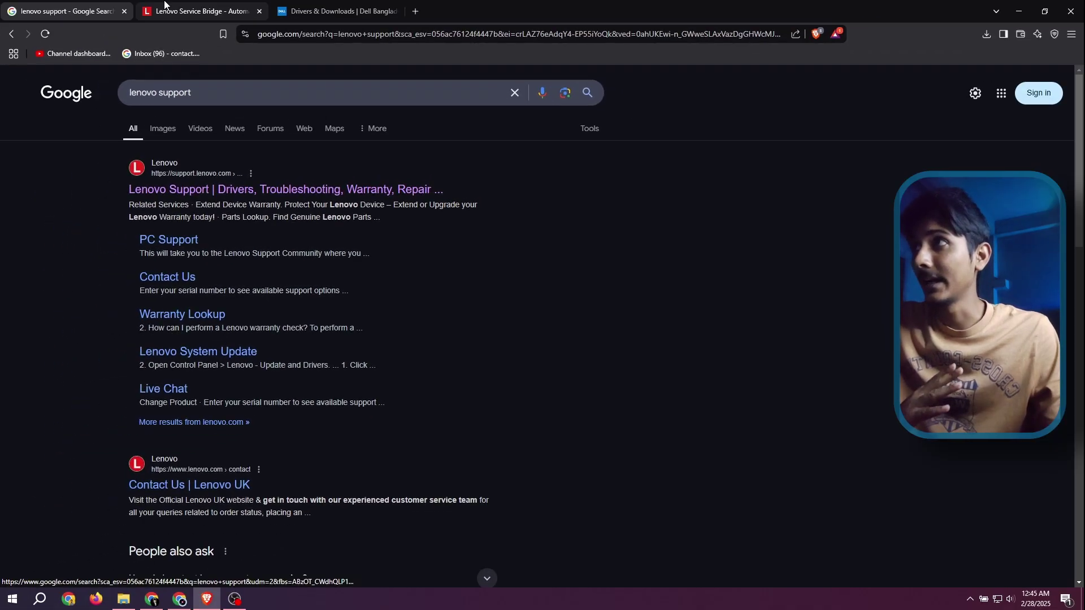
left_click(164, 6)
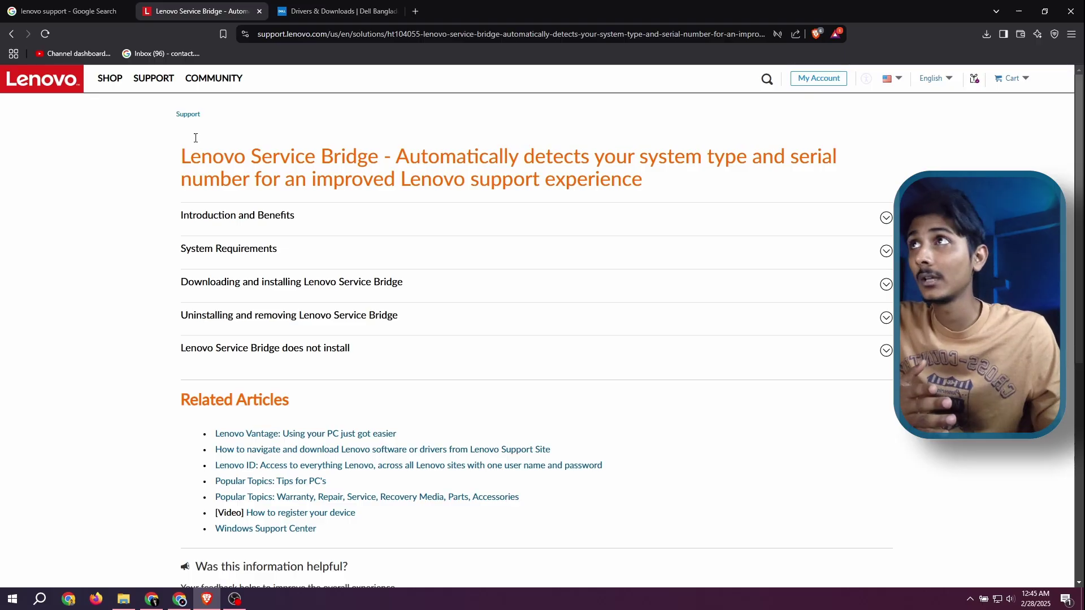
left_click(273, 6)
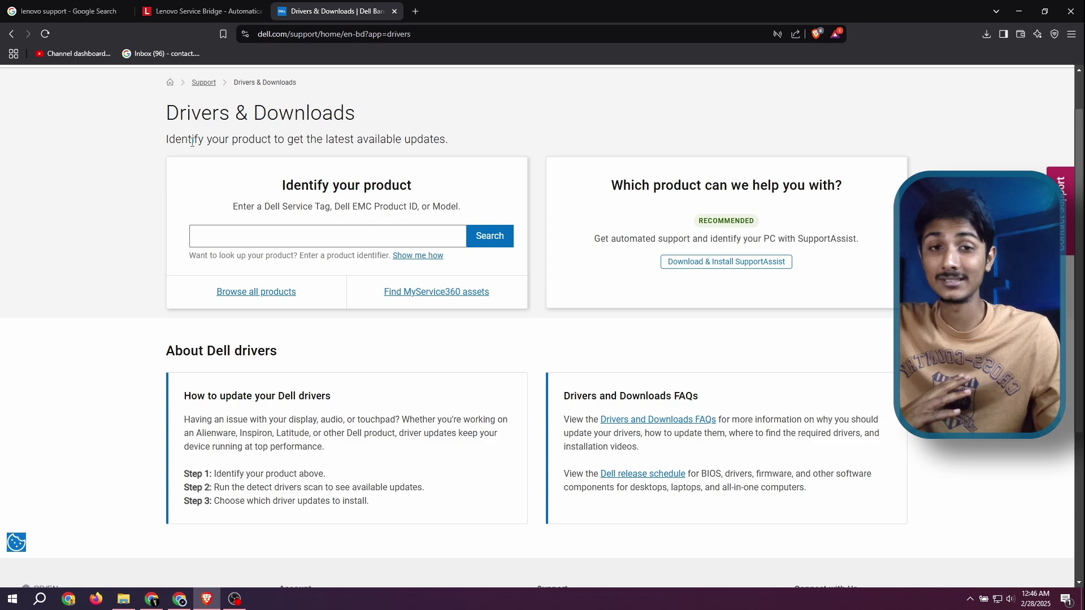
left_click(97, 12)
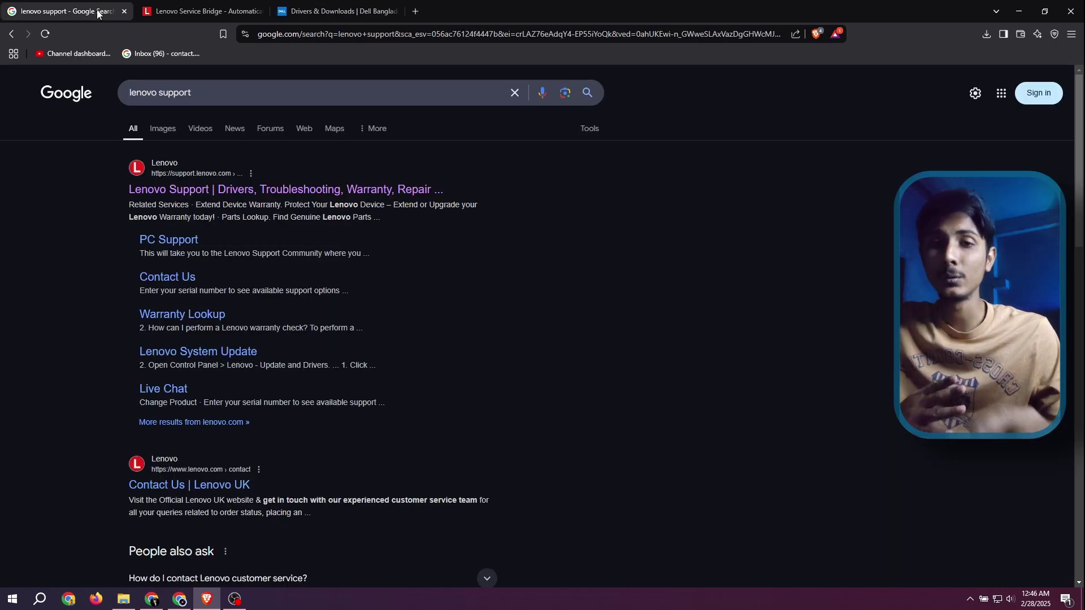
left_click(215, 5)
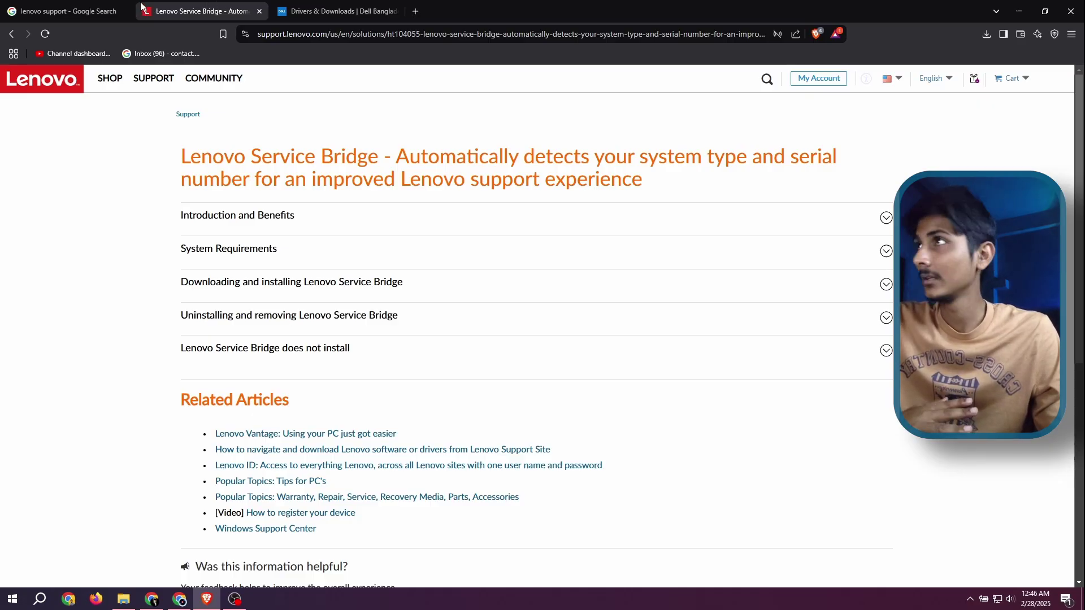
left_click(68, 12)
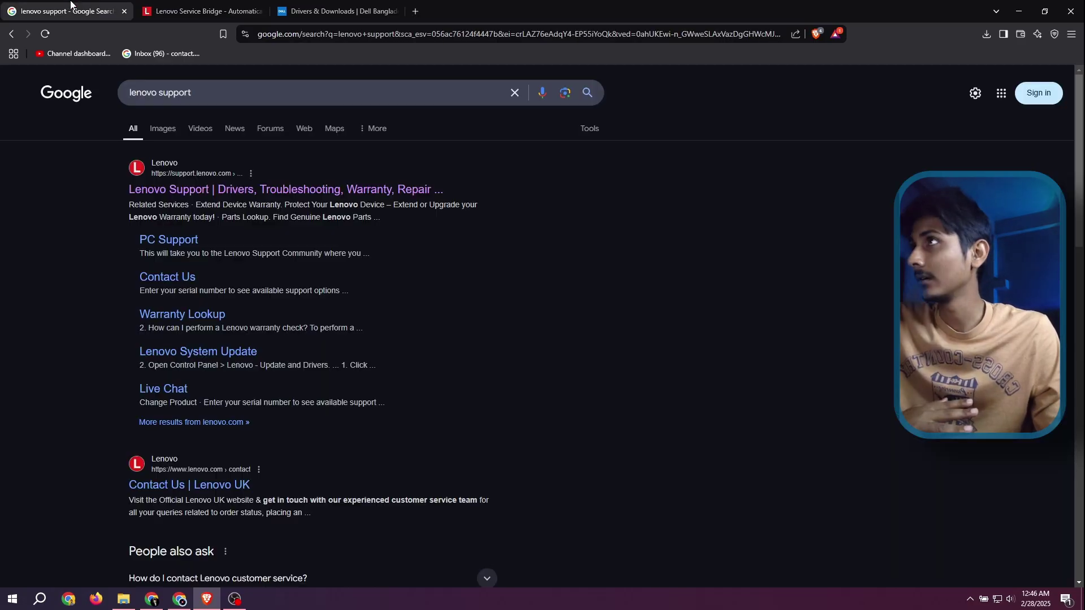
- Open the official Lenovo Support result and scroll to the product family choices
left_click(190, 196)
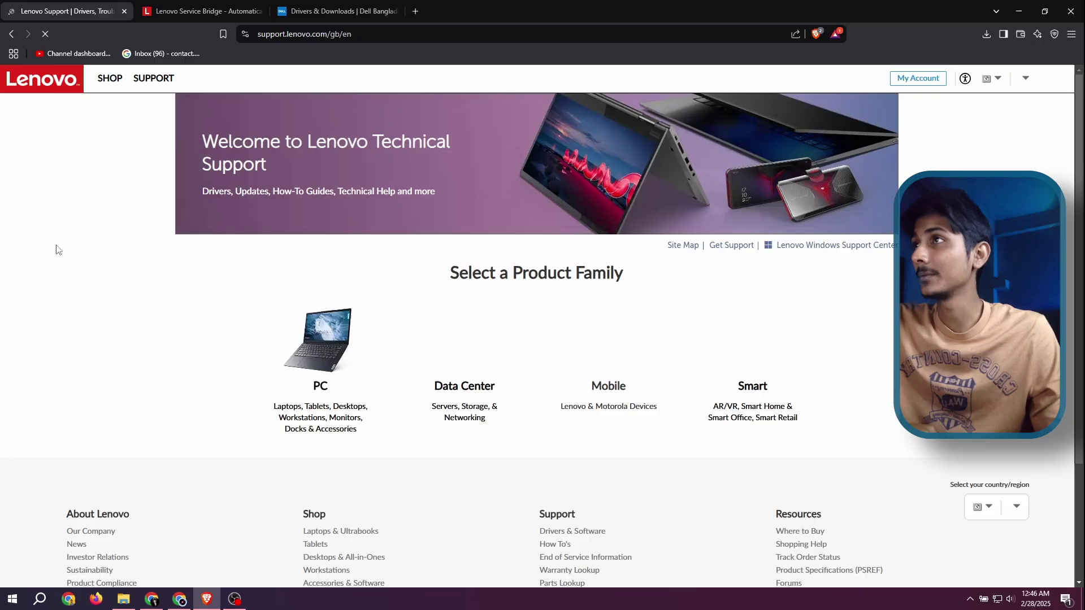
scroll(270, 323, "down", 4)
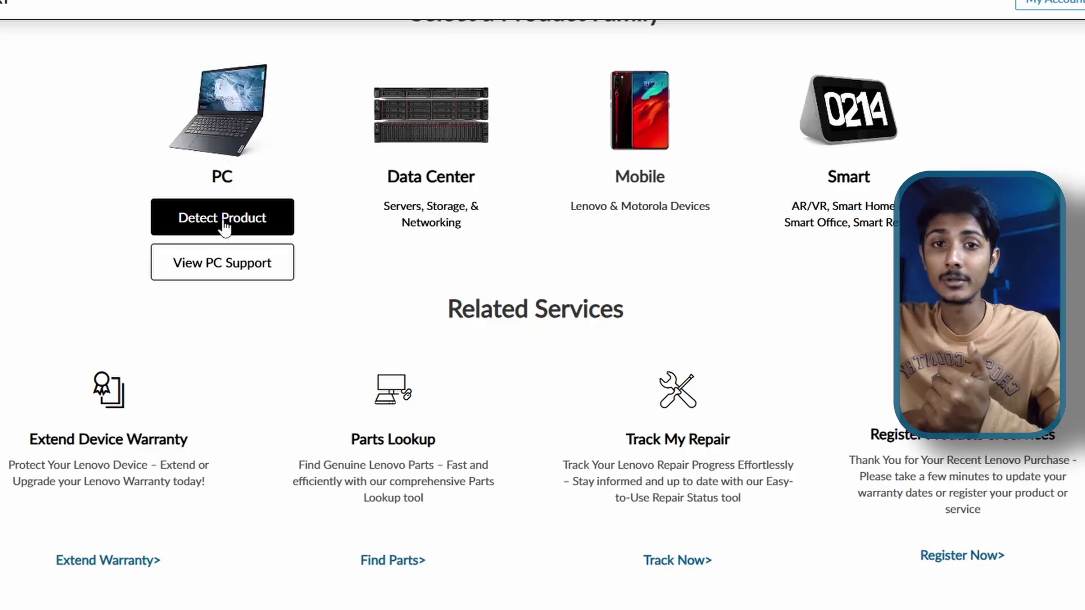
- Browse the PC support product catalog and choose the Laptops category
left_click(220, 270)
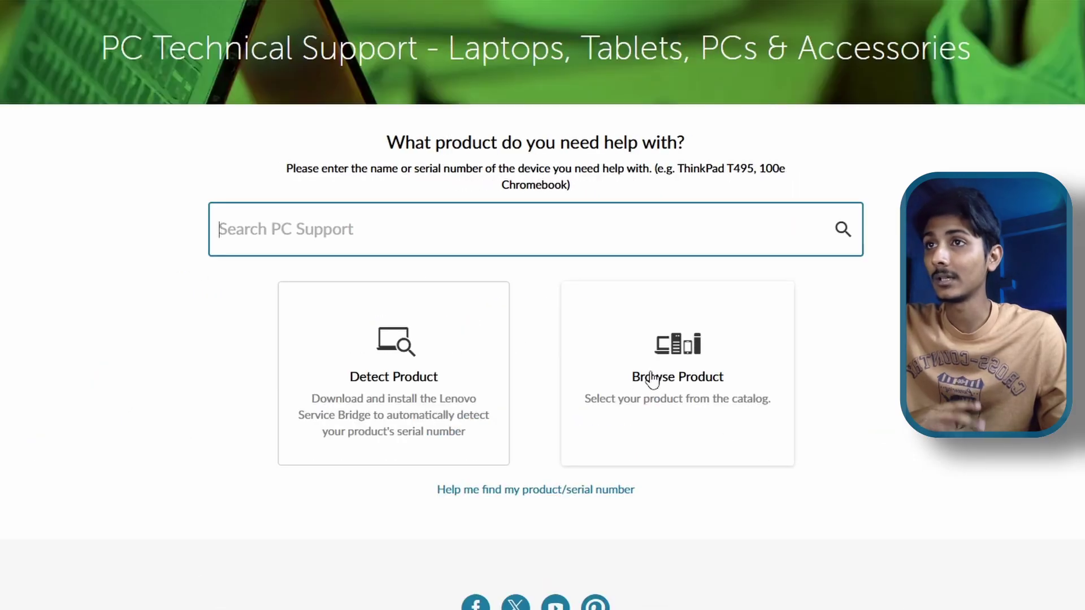
left_click(652, 380)
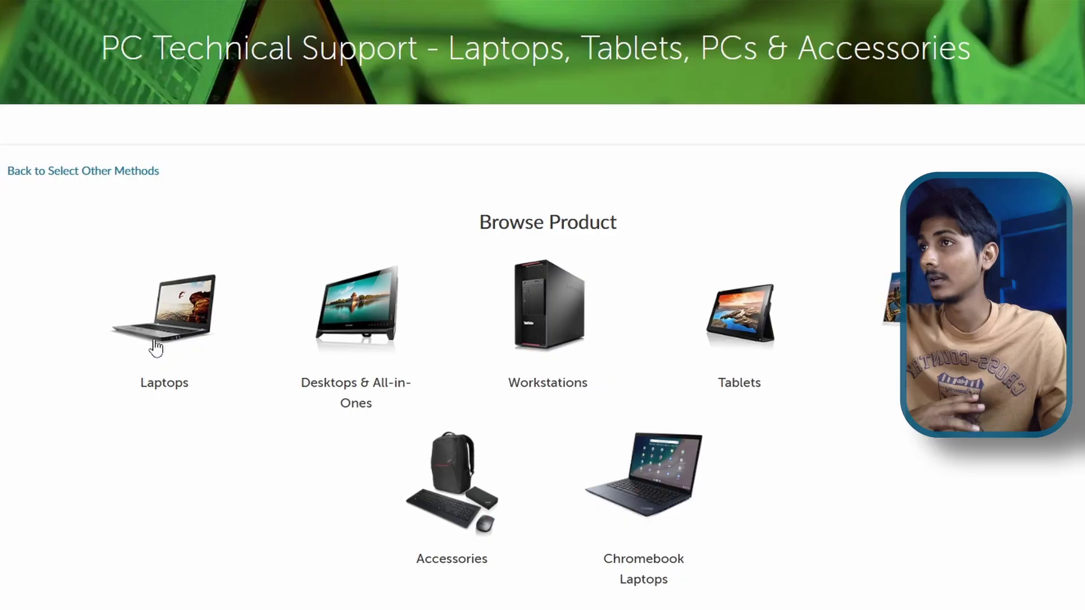
left_click(156, 347)
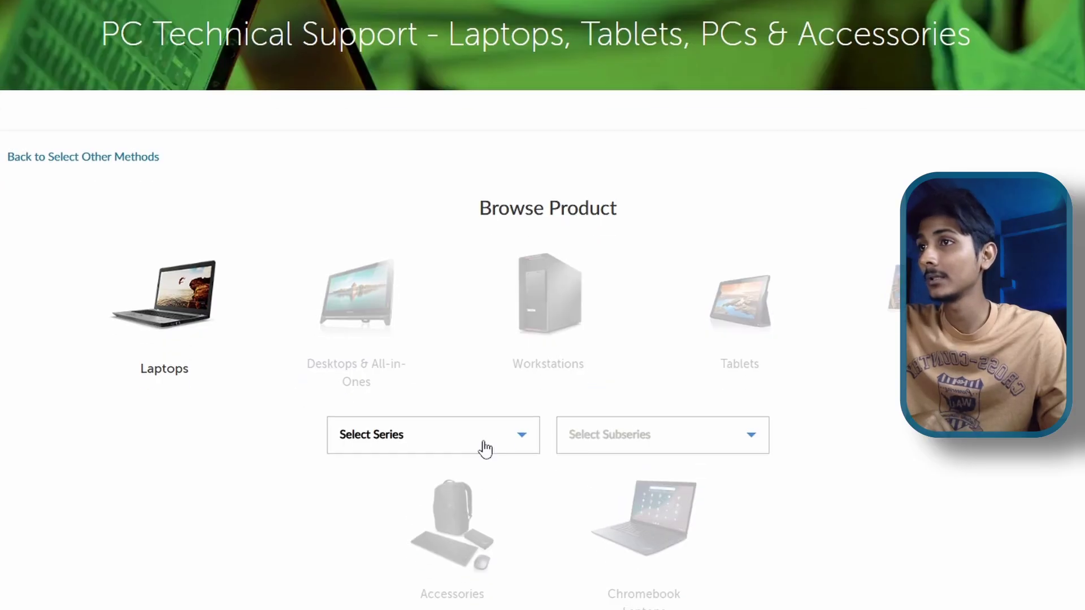
- Choose the T Series laptops (ThinkPad) series, then the T470s (type 20JS, 20JT) subseries
left_click(480, 450)
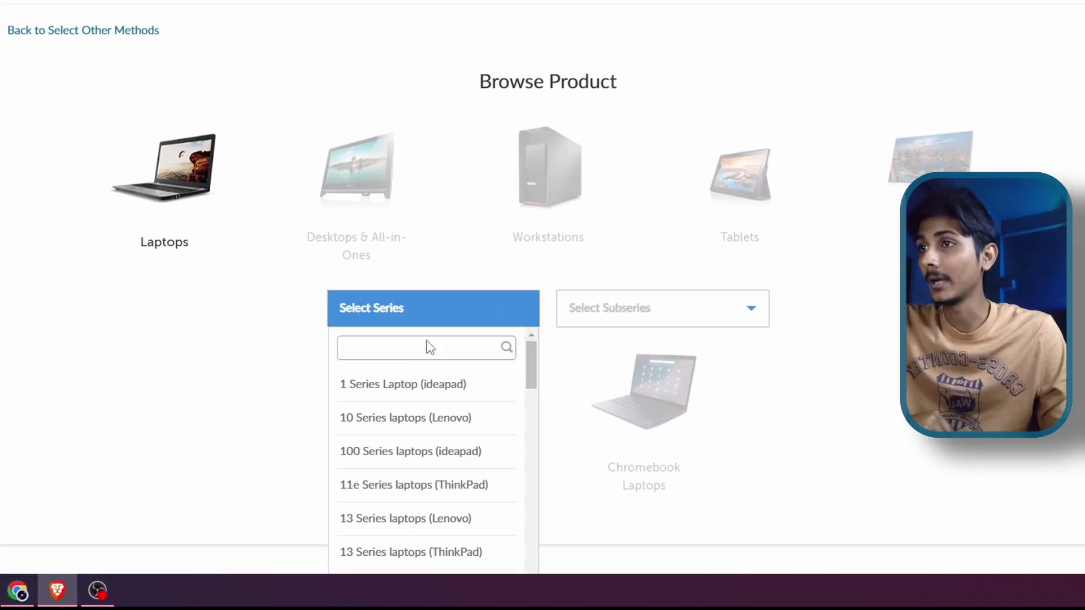
scroll(410, 376, "down", 20)
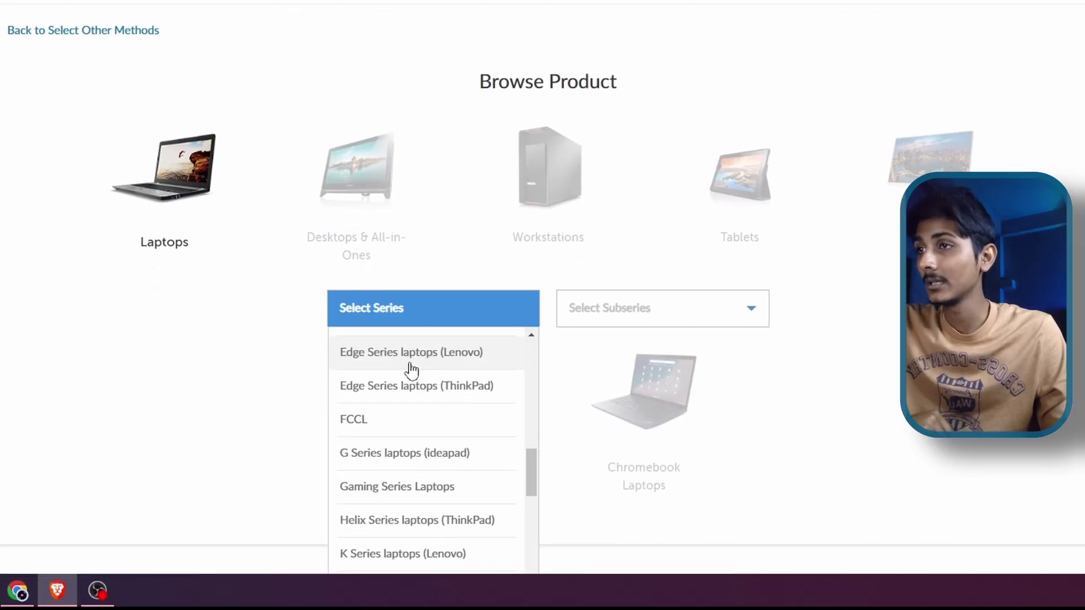
scroll(403, 383, "down", 2)
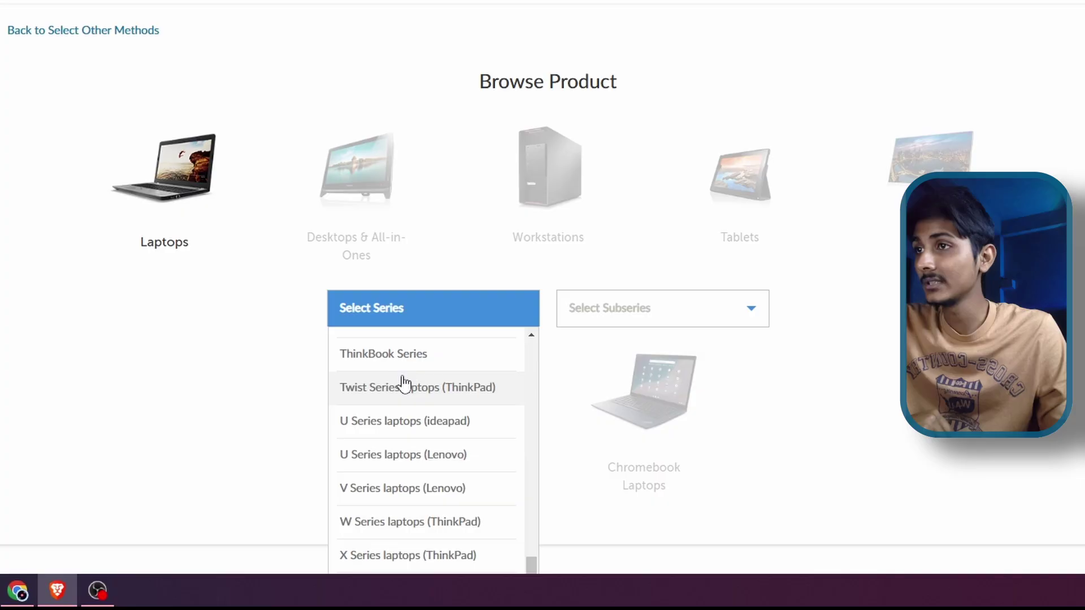
scroll(402, 383, "up", 1)
left_click(399, 415)
left_click(667, 321)
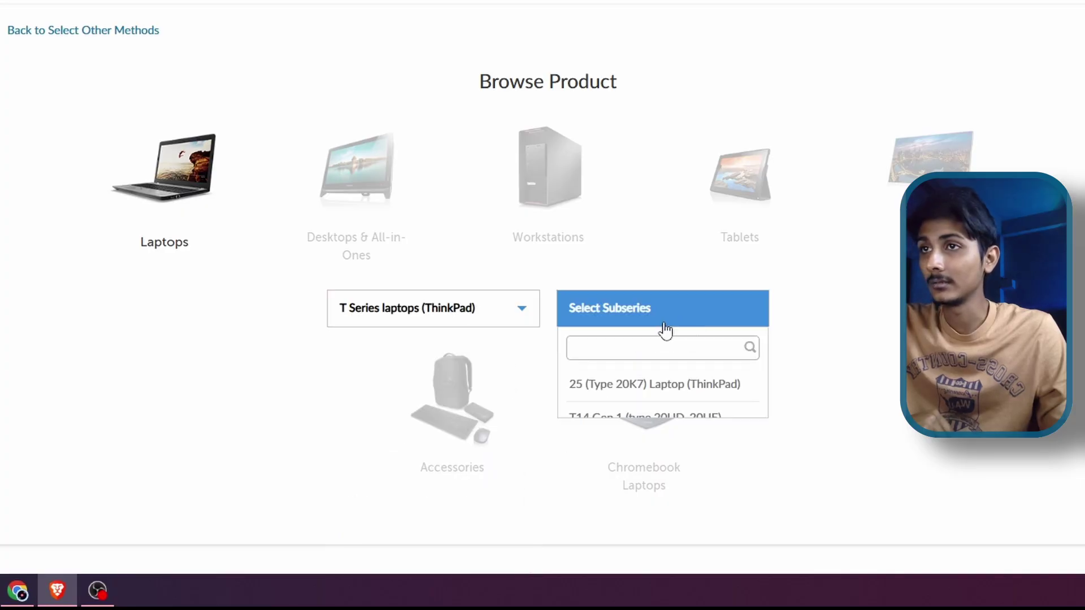
scroll(636, 386, "down", 5)
scroll(633, 384, "down", 10)
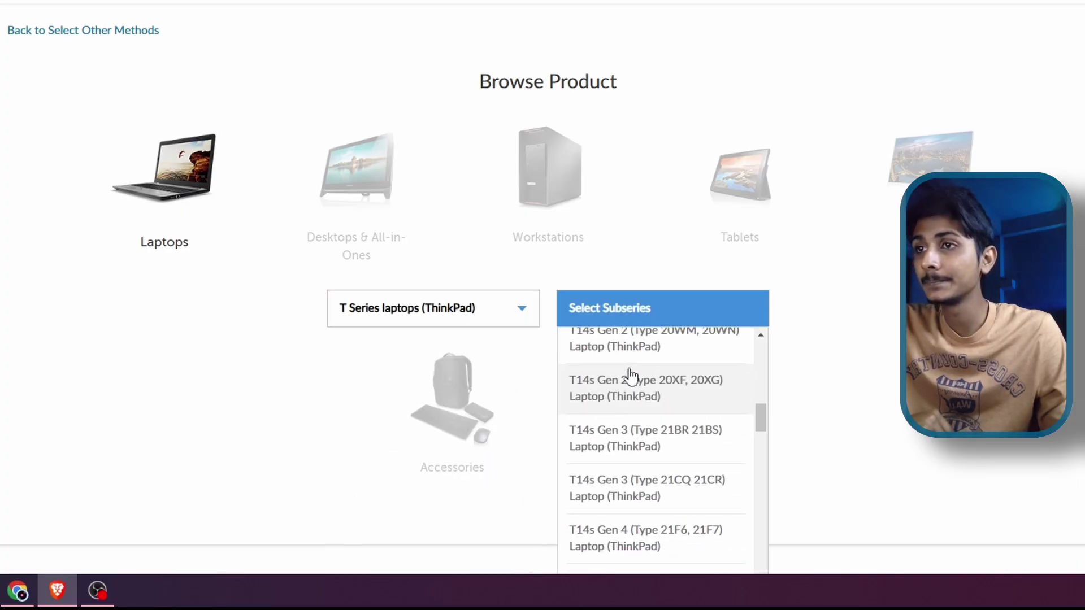
scroll(631, 374, "down", 10)
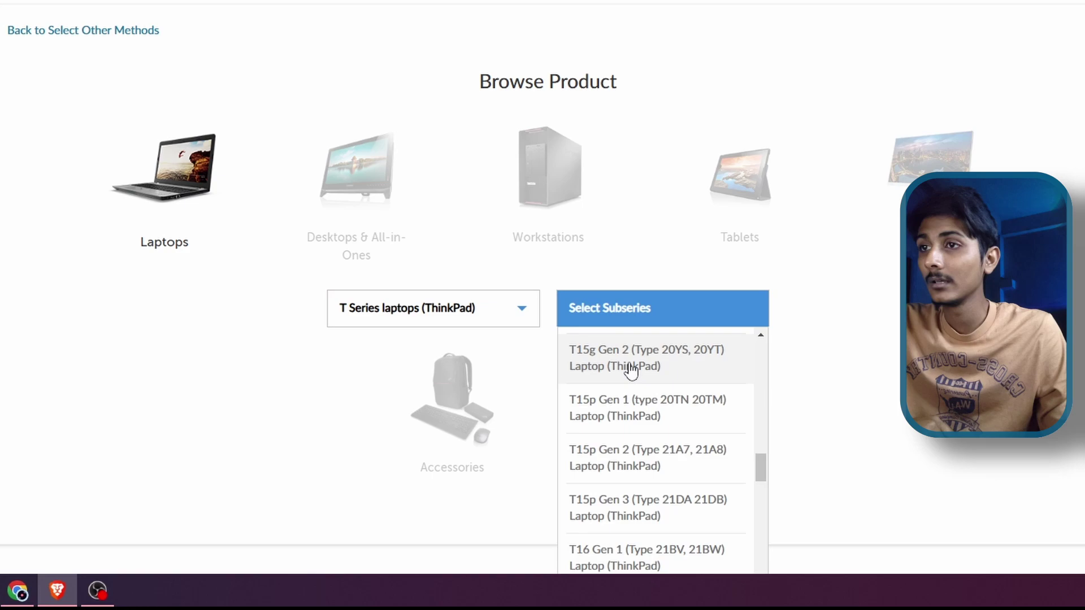
scroll(630, 369, "down", 6)
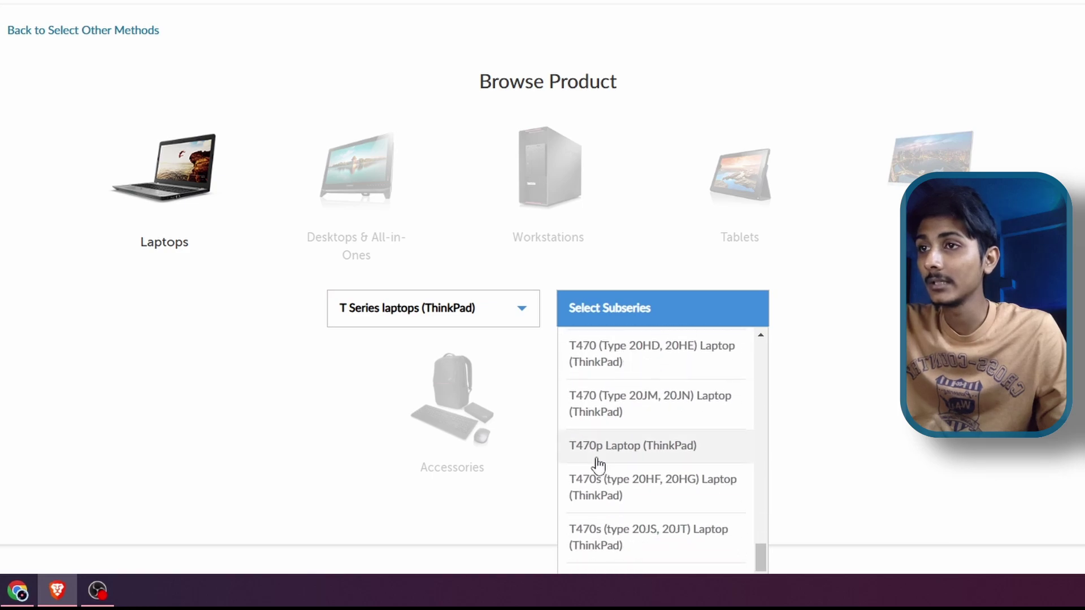
scroll(596, 462, "down", 3)
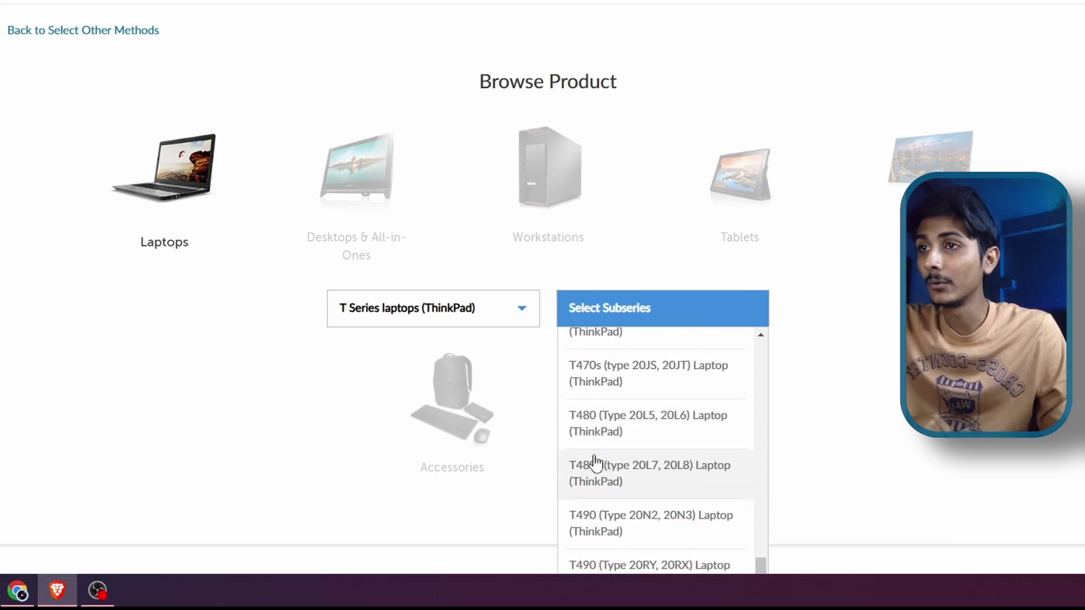
left_click(638, 382)
- Open the Drivers & Software tile on the T470s product home page
scroll(588, 395, "down", 4)
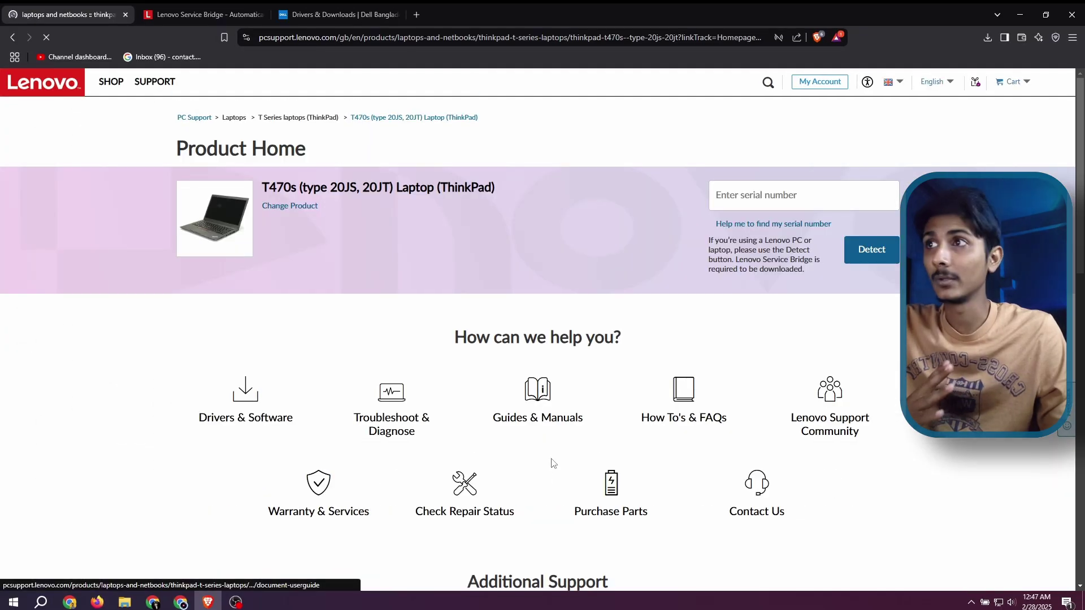
scroll(325, 454, "down", 2)
scroll(254, 421, "up", 1)
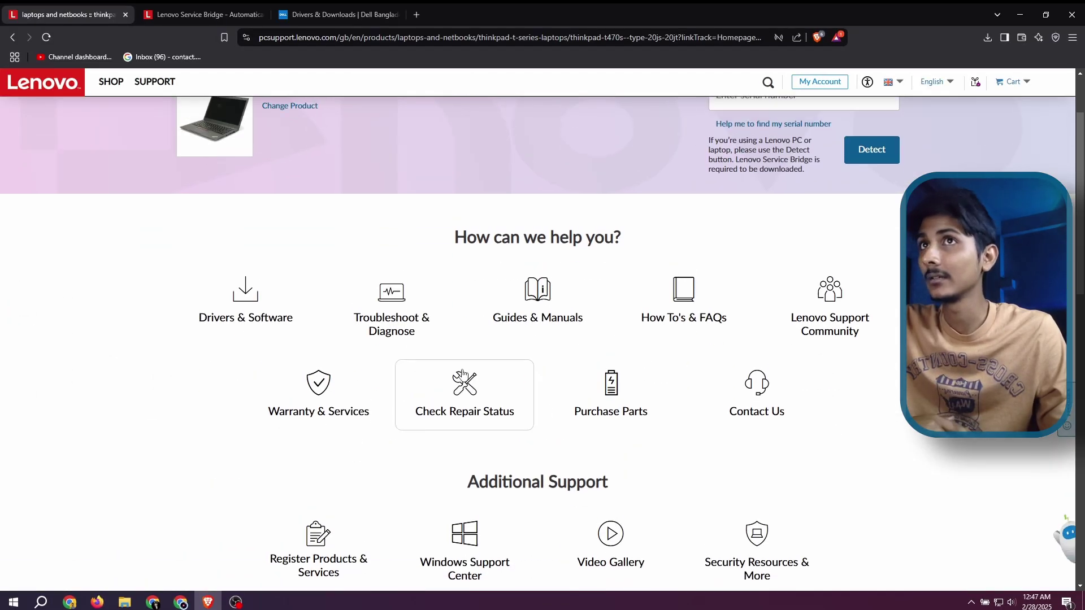
left_click(230, 365)
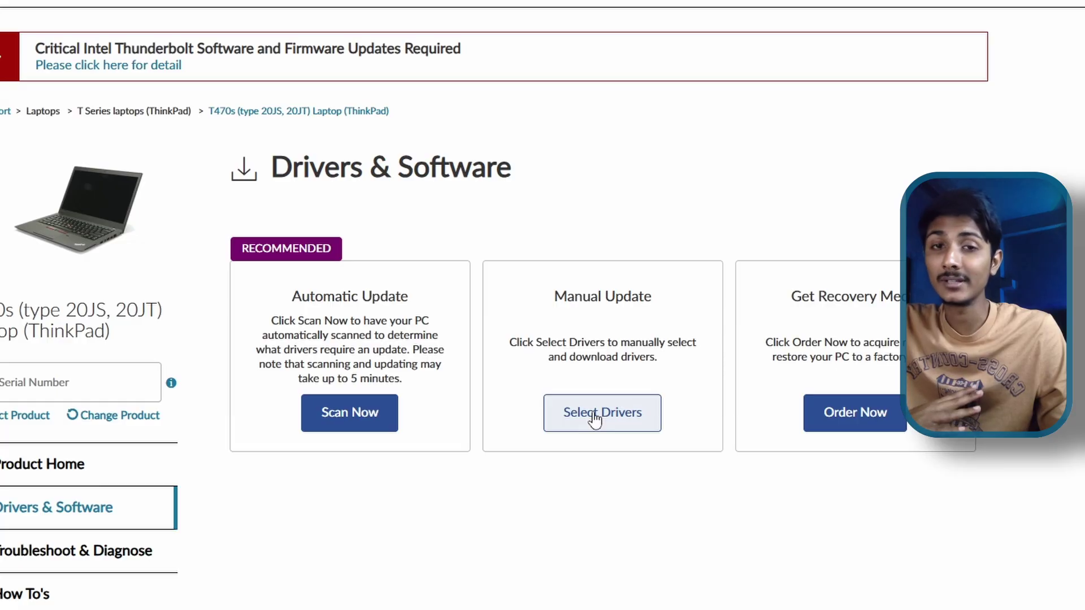
- Open the manual driver list and filter it to Windows 10 (64-bit)
left_click(576, 420)
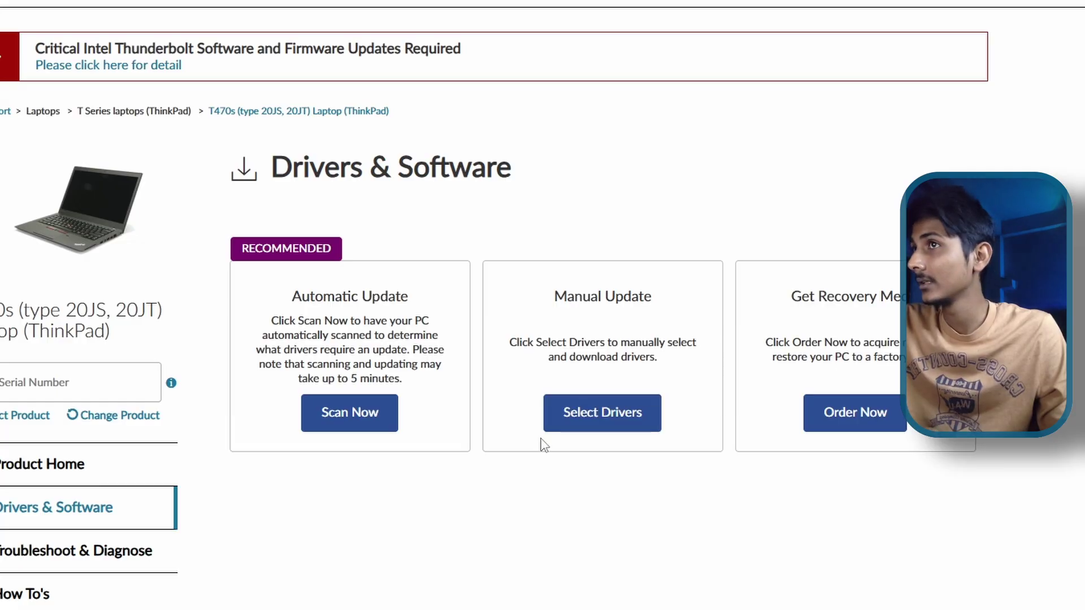
scroll(376, 465, "down", 3)
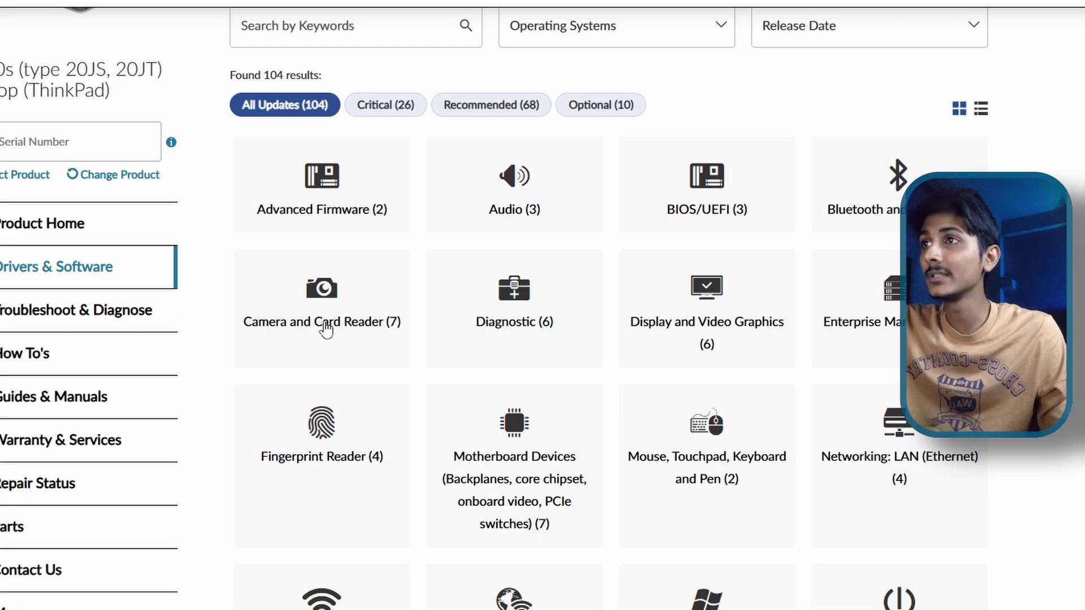
scroll(278, 338, "up", 2)
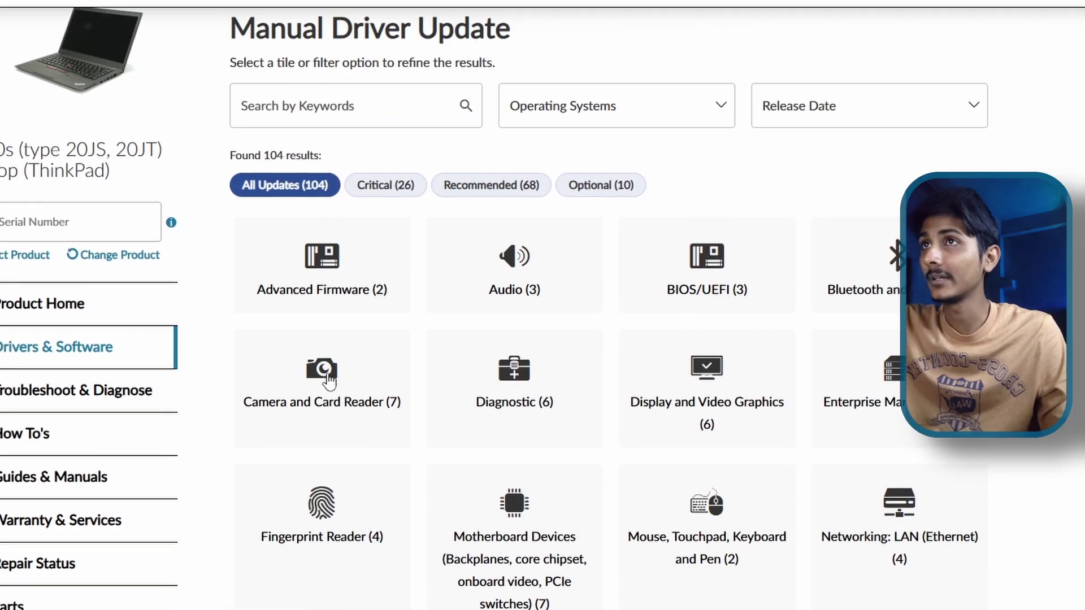
left_click(635, 119)
scroll(593, 172, "down", 2)
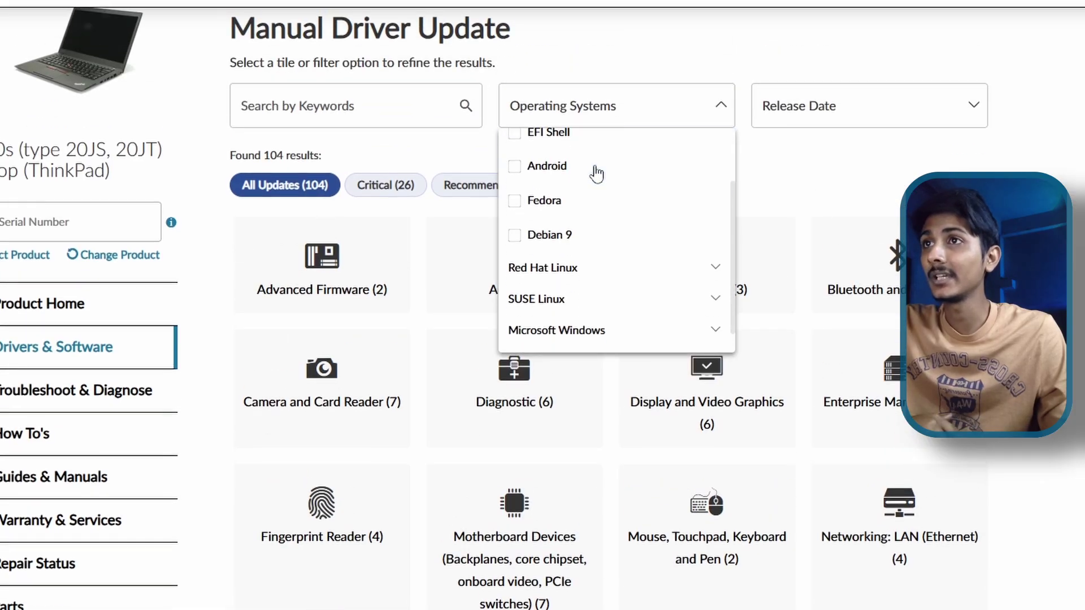
left_click(600, 310)
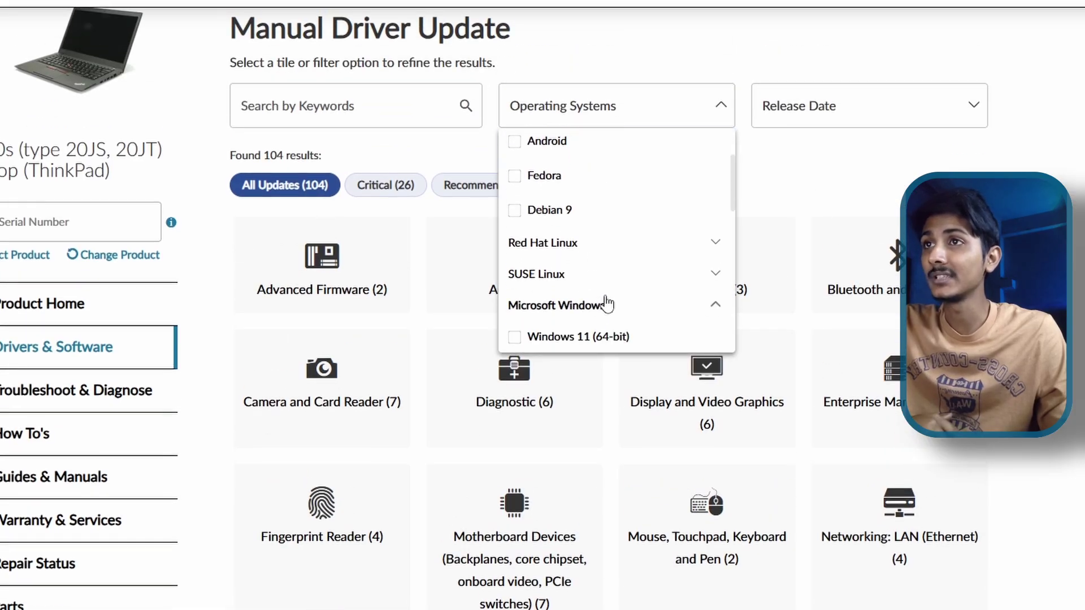
scroll(603, 299, "down", 3)
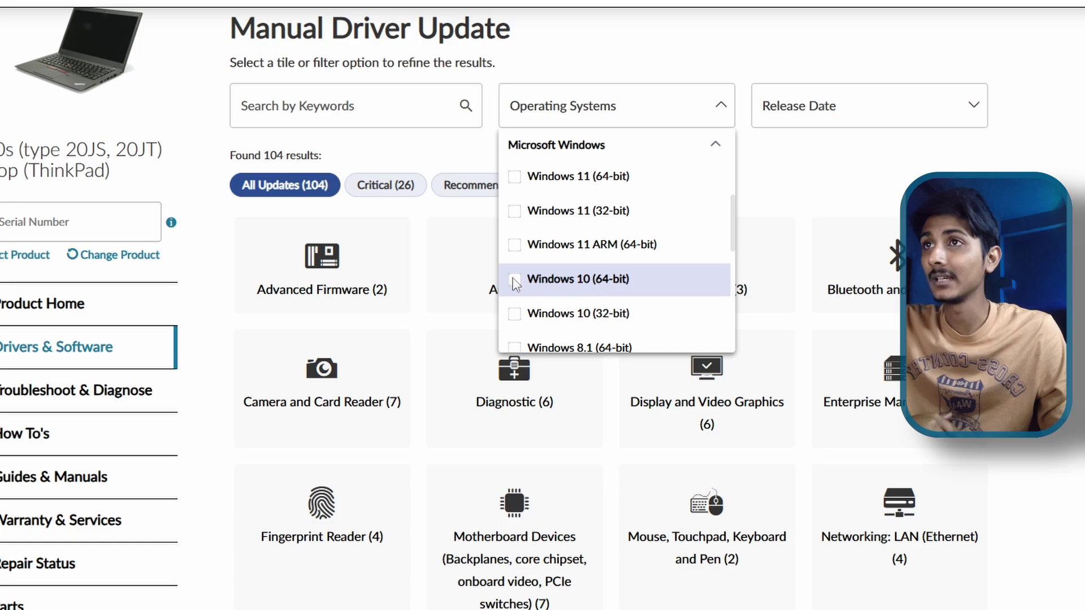
left_click(515, 280)
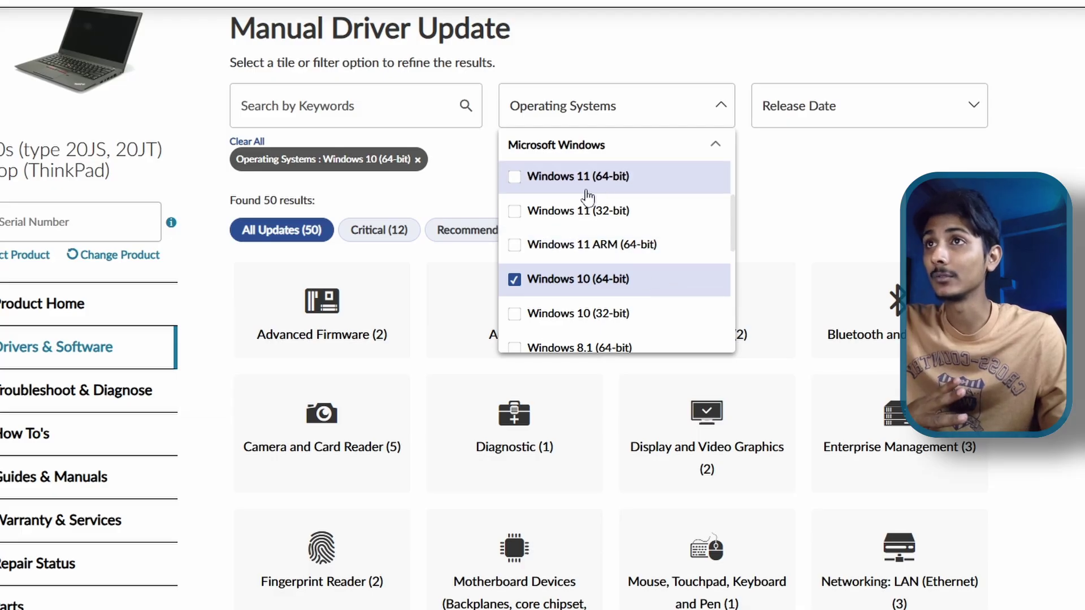
left_click(785, 211)
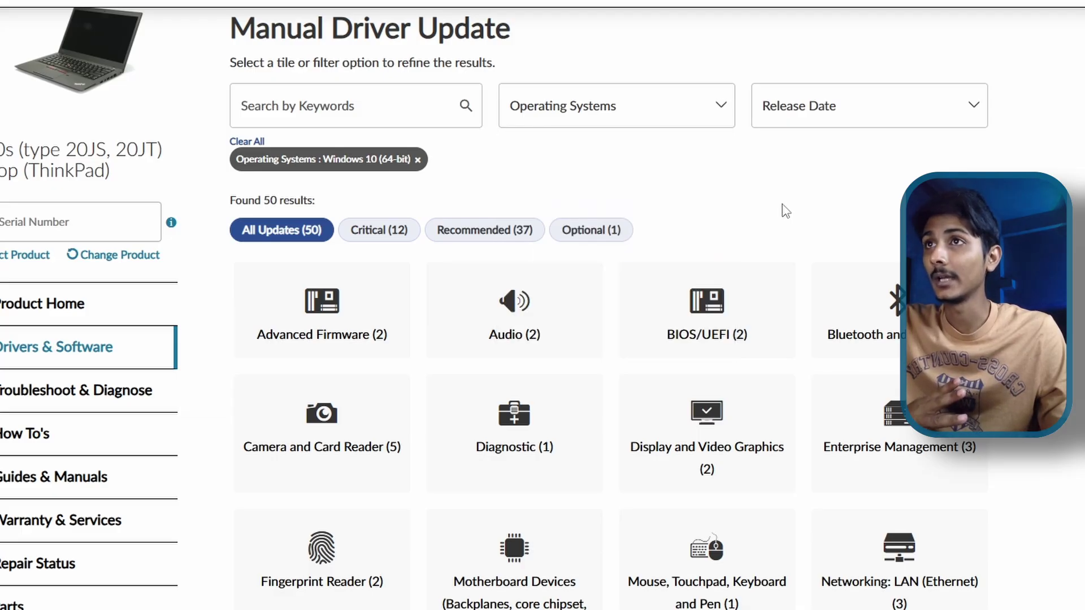
- Remove the Windows 10 (64-bit) filter so all 104 drivers show
left_click(634, 118)
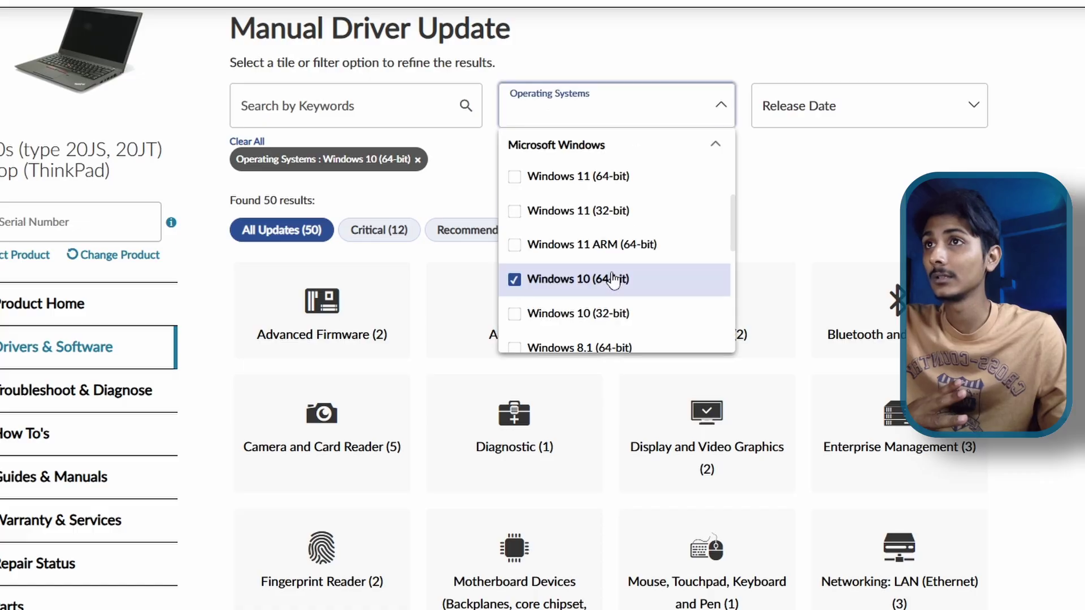
left_click(613, 279)
left_click(819, 177)
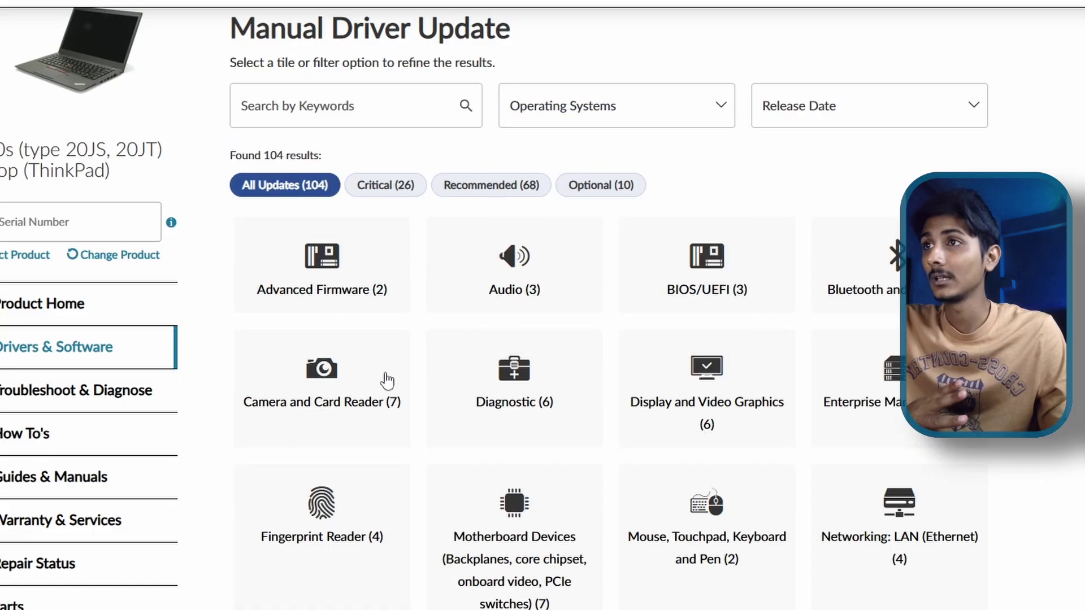
- Save the Sunplus/Realtek Integrated Camera Driver from Camera and Card Reader, then minimize Brave
left_click(387, 380)
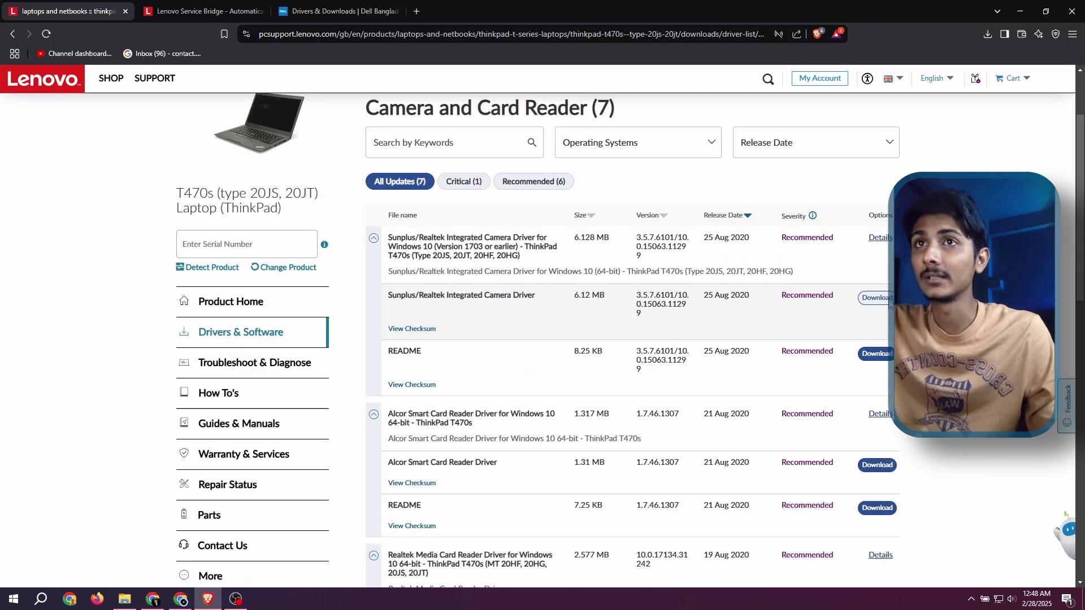
left_click(889, 301)
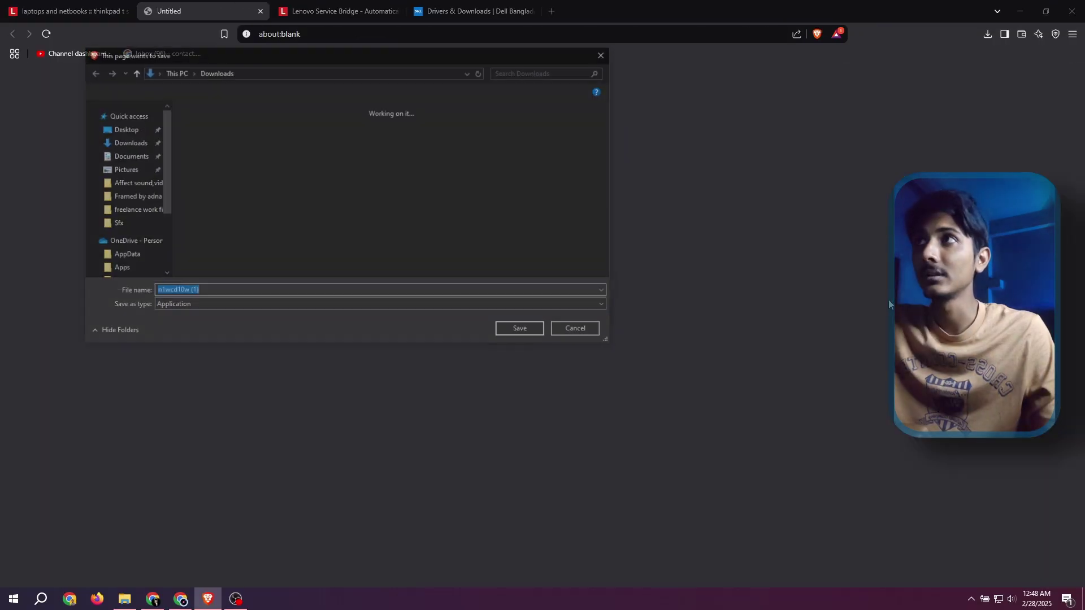
left_click(515, 334)
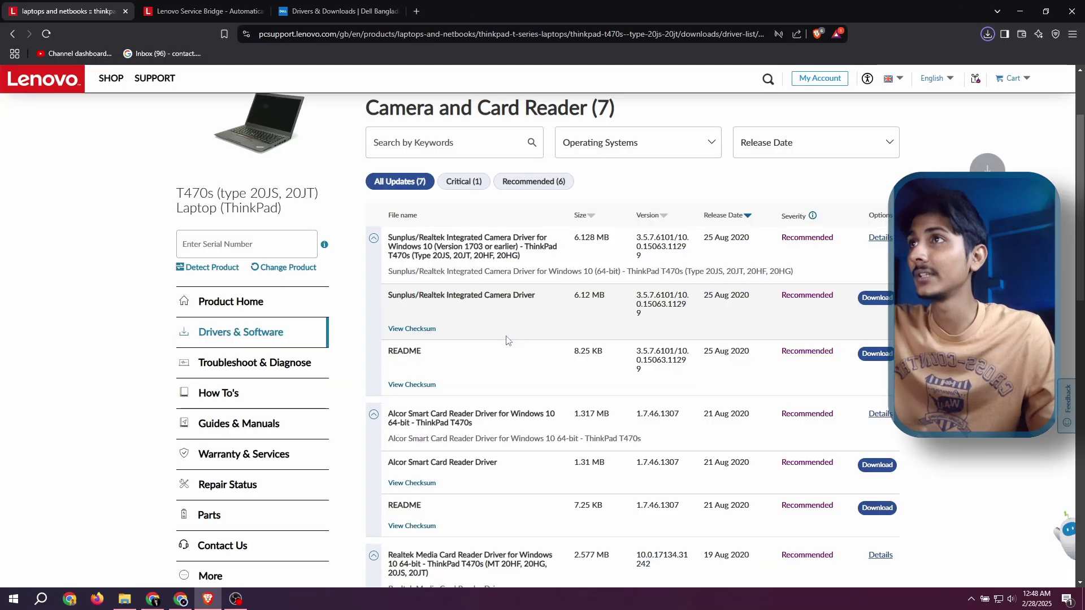
left_click(1023, 8)
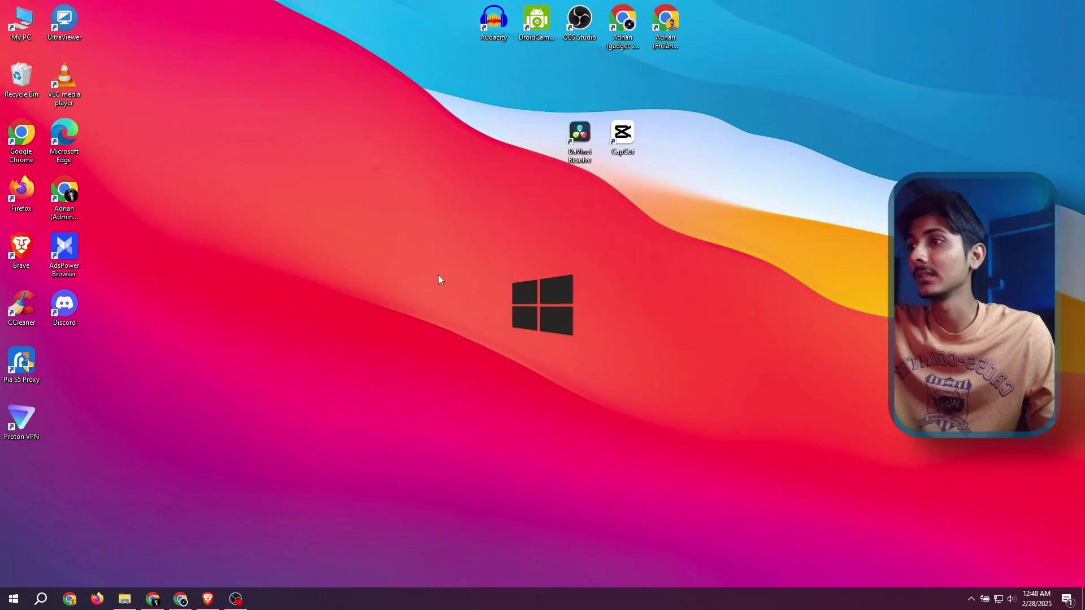
- Launch the downloaded n1wcd10w (1) installer from Downloads, allowing changes and keeping English
left_click(125, 600)
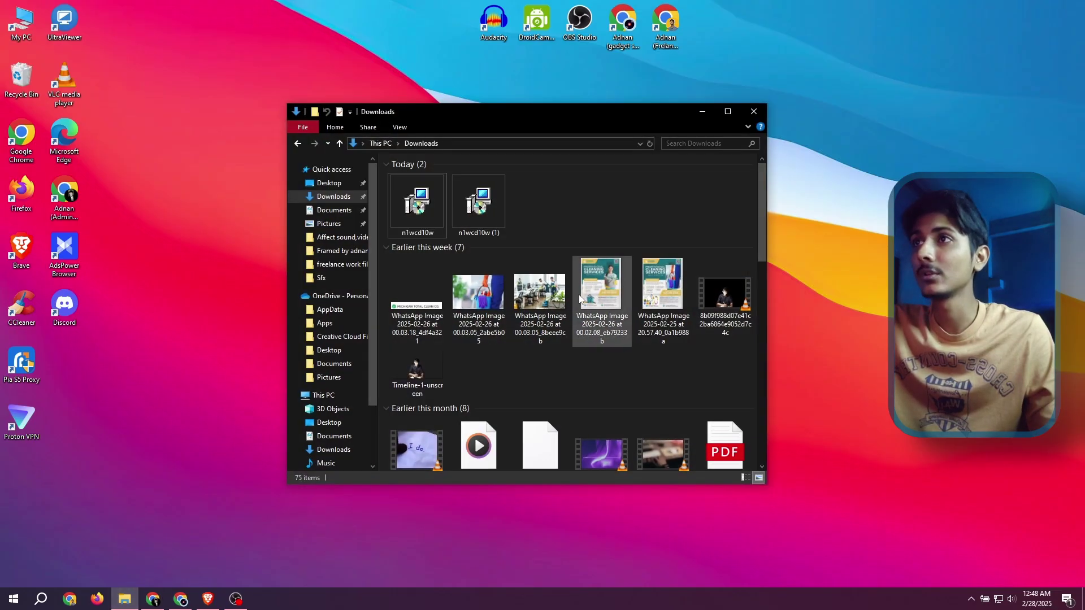
double_click(476, 195)
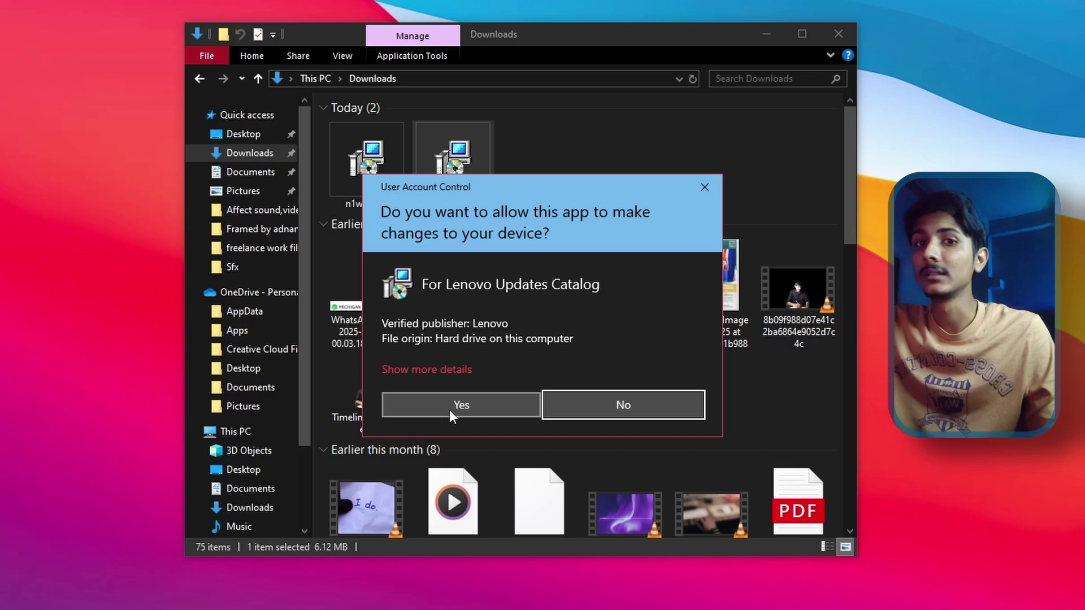
left_click(481, 378)
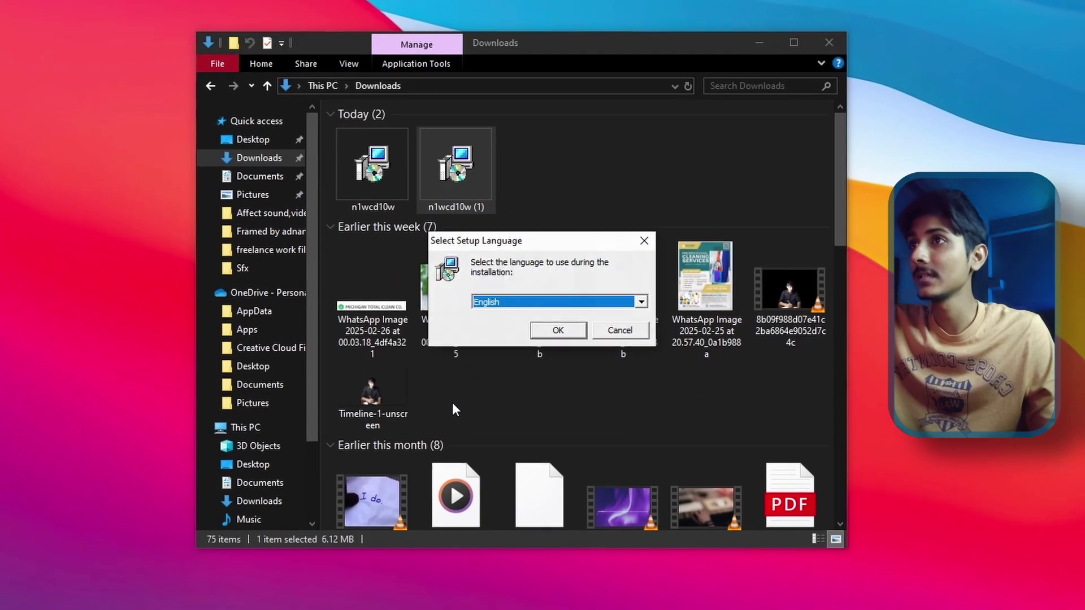
left_click(557, 331)
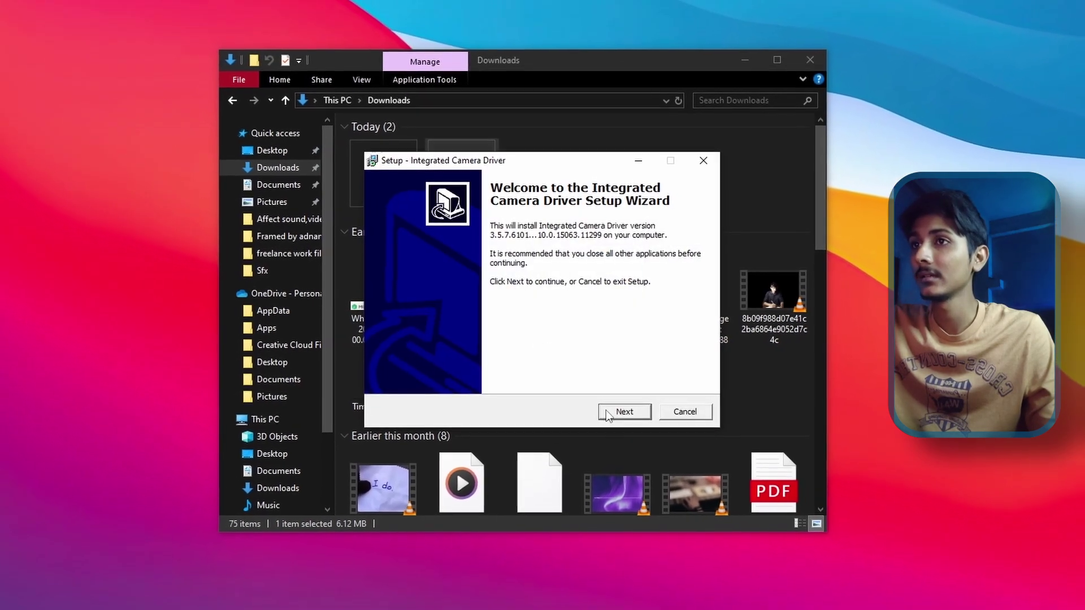
- Accept the license and complete the camera driver setup and device driver wizards
left_click(607, 416)
left_click(398, 367)
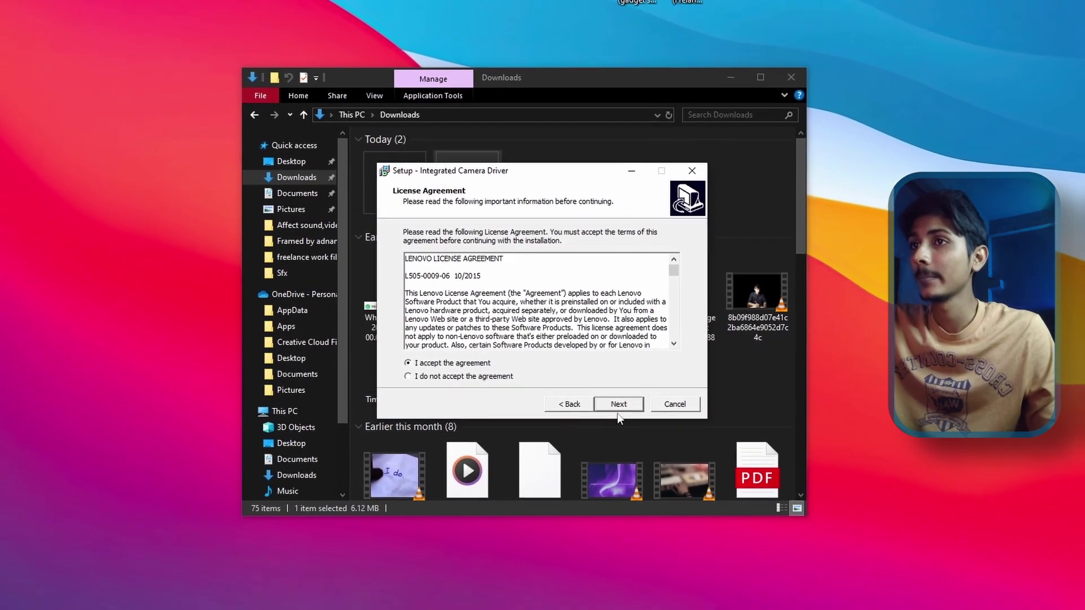
left_click(618, 405)
left_click(617, 402)
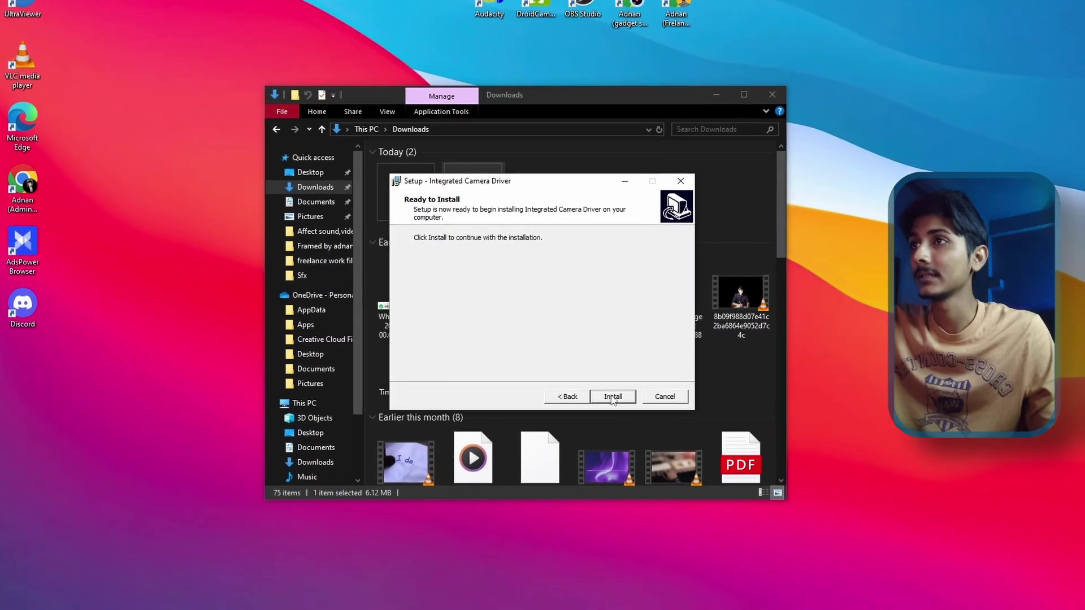
left_click(612, 397)
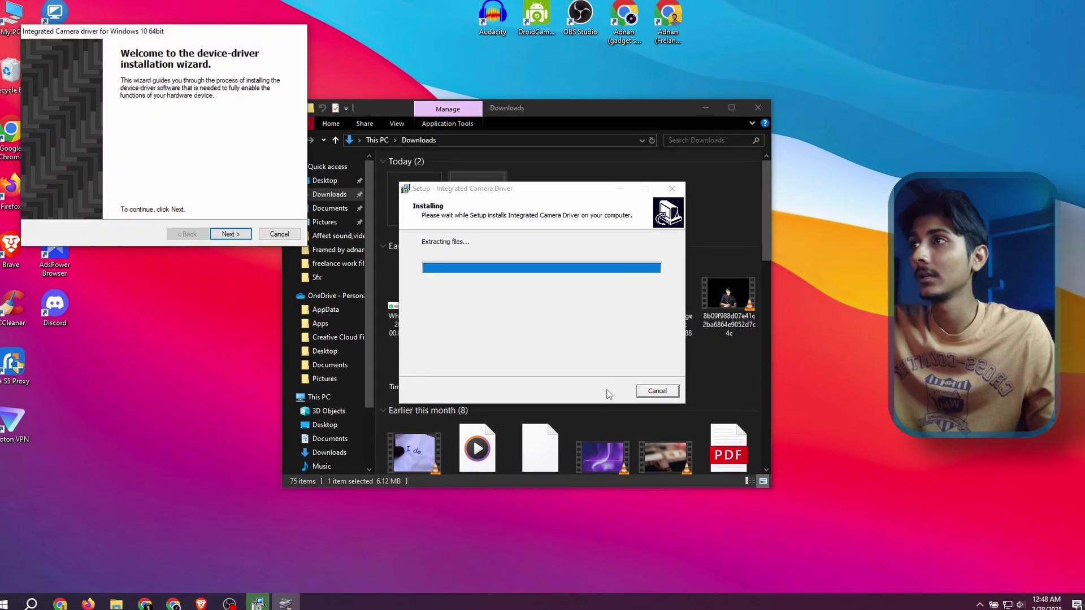
left_click(252, 234)
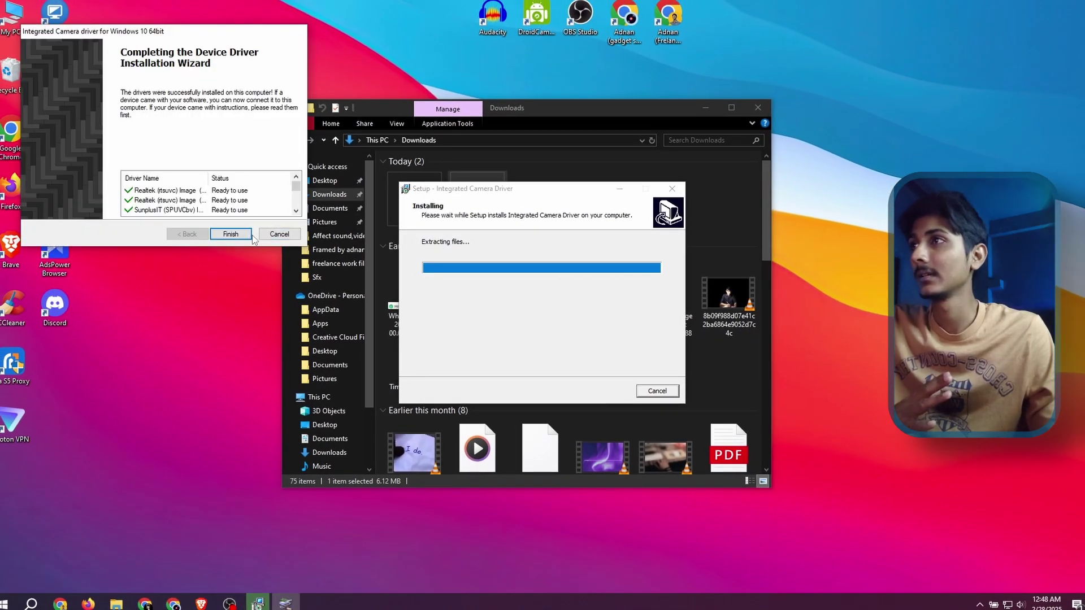
left_click(251, 235)
left_click(615, 391)
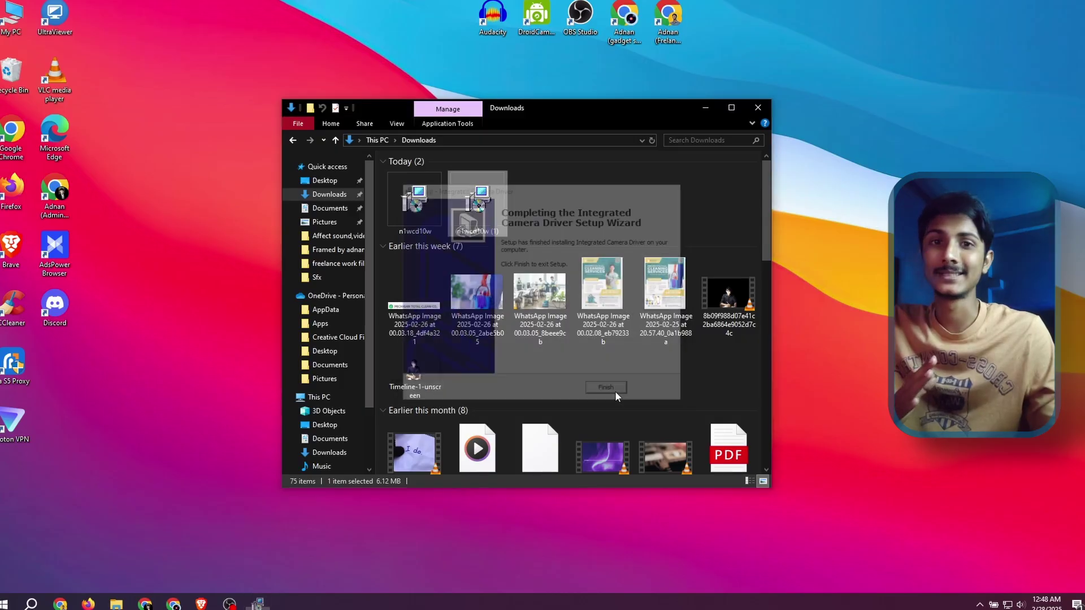
- Close the Downloads File Explorer window
left_click(761, 104)
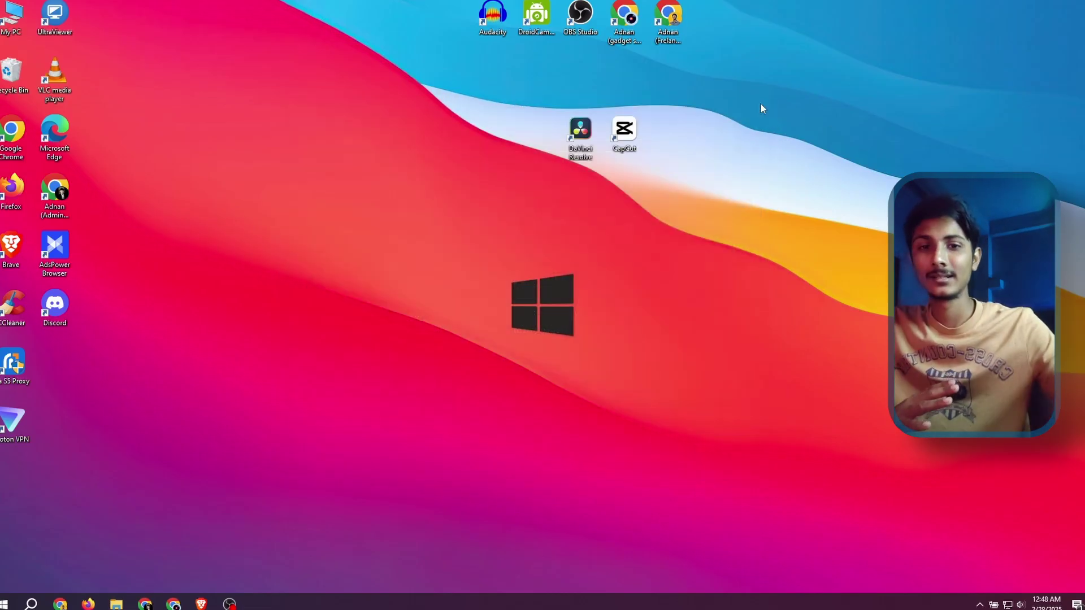